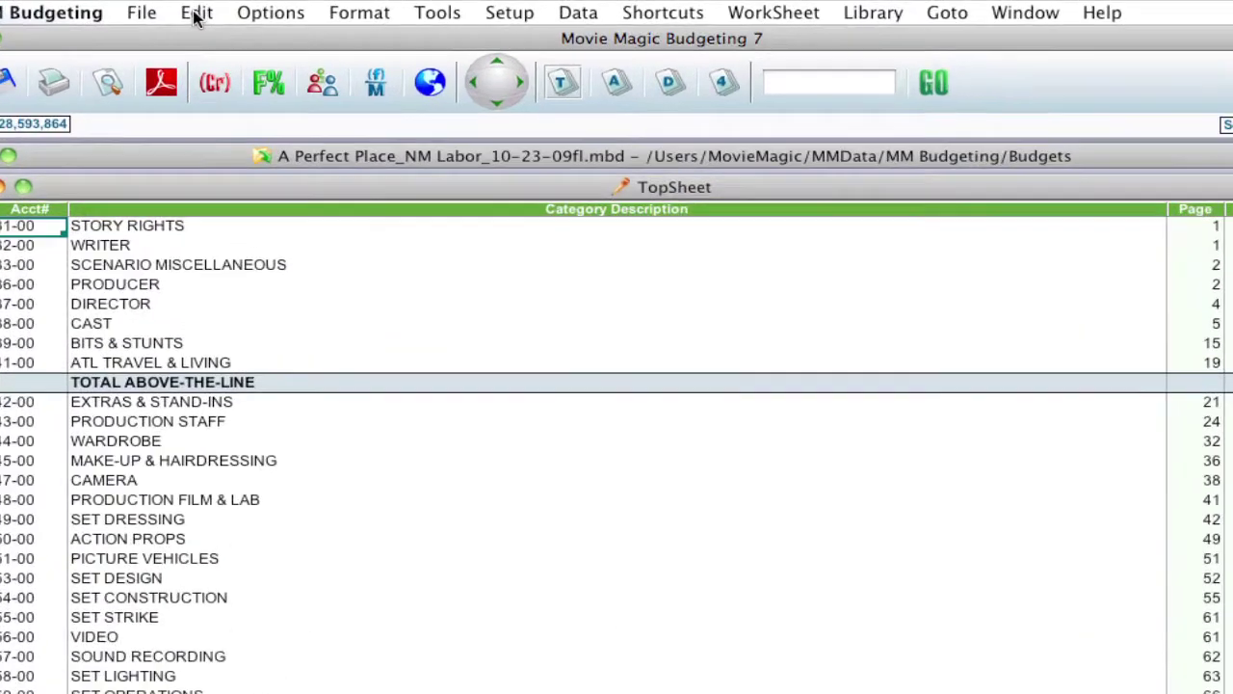
# - Open the Edit menu over the 'A Perfect Place' TopSheet
pyautogui.click(217, 11)
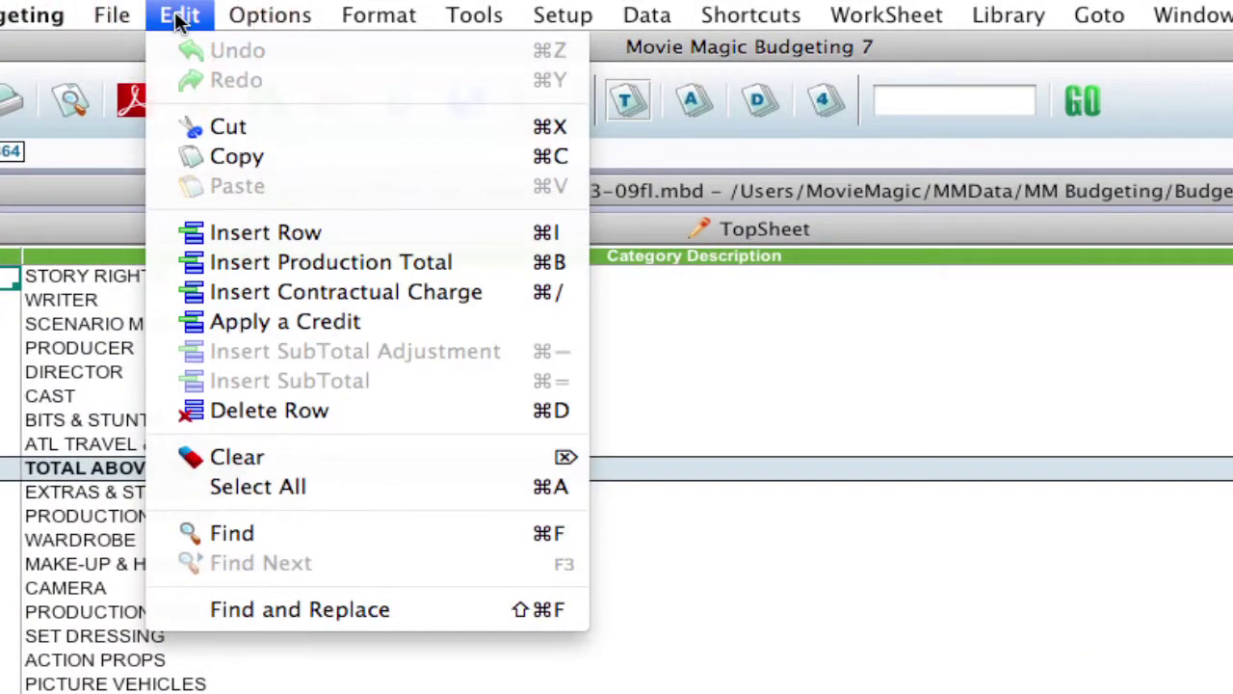
# - Open Find and Replace with 'color' as the search text and 'B&W' as the replacement
pyautogui.click(173, 611)
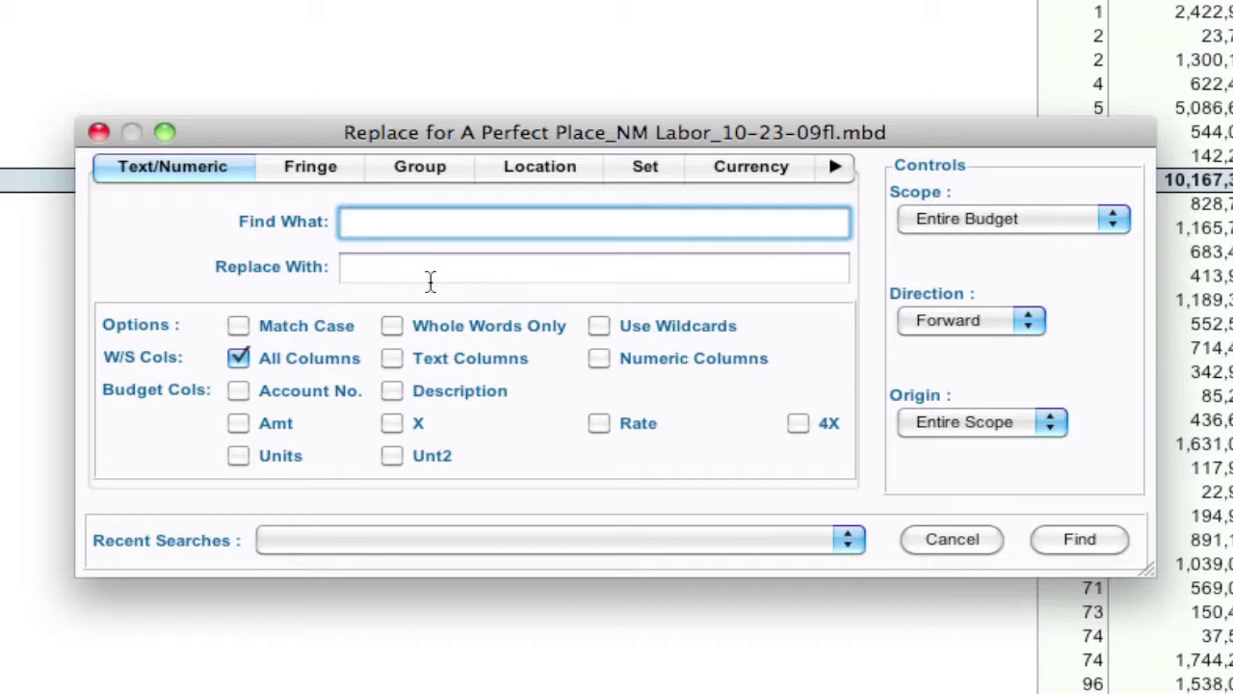
pyautogui.write('co')
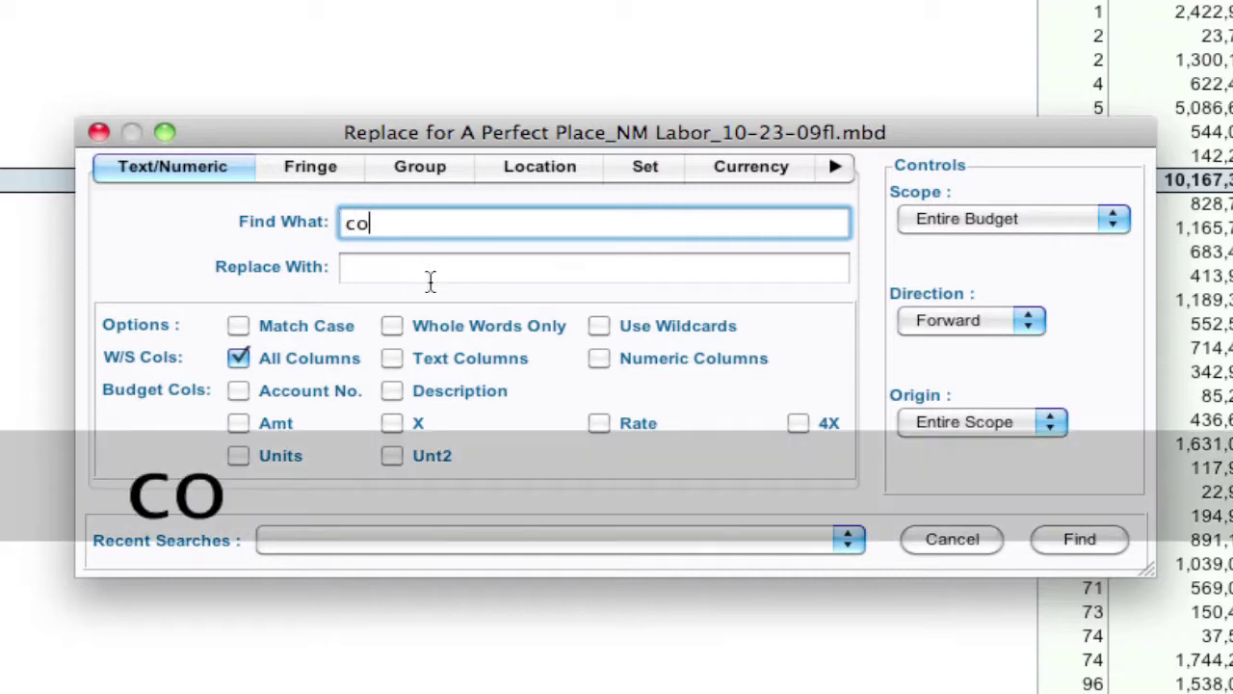
pyautogui.write('lor')
pyautogui.press('Tab')
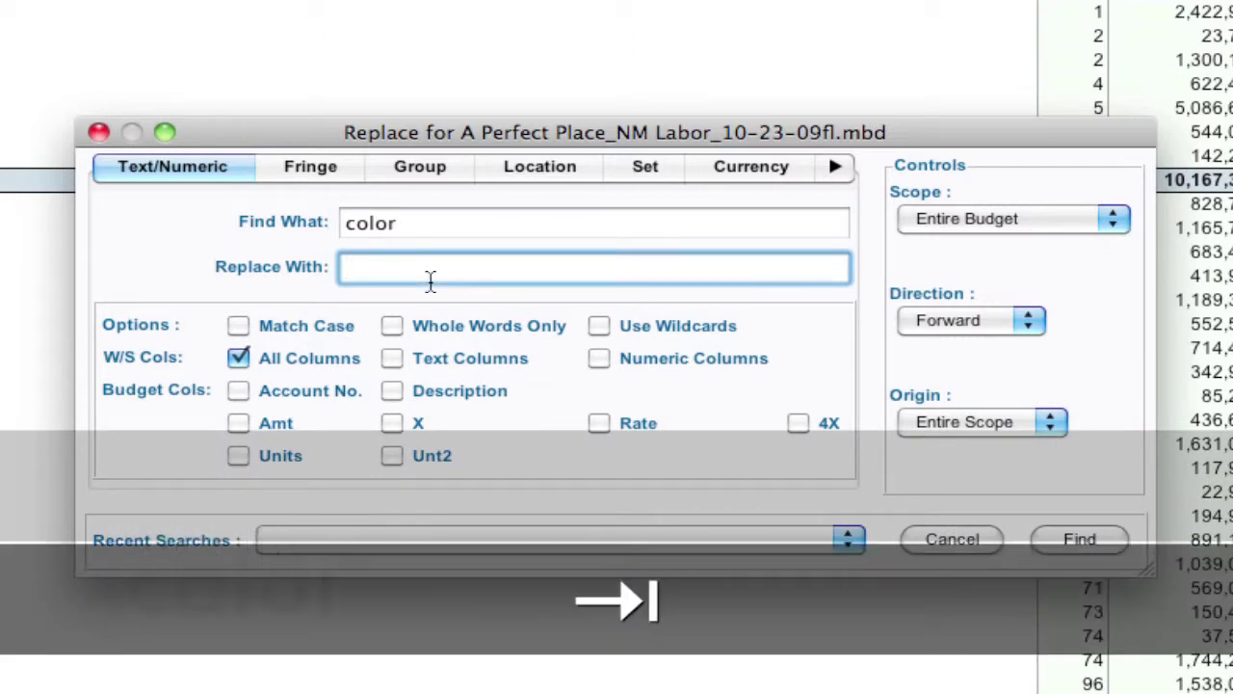
pyautogui.write('B')
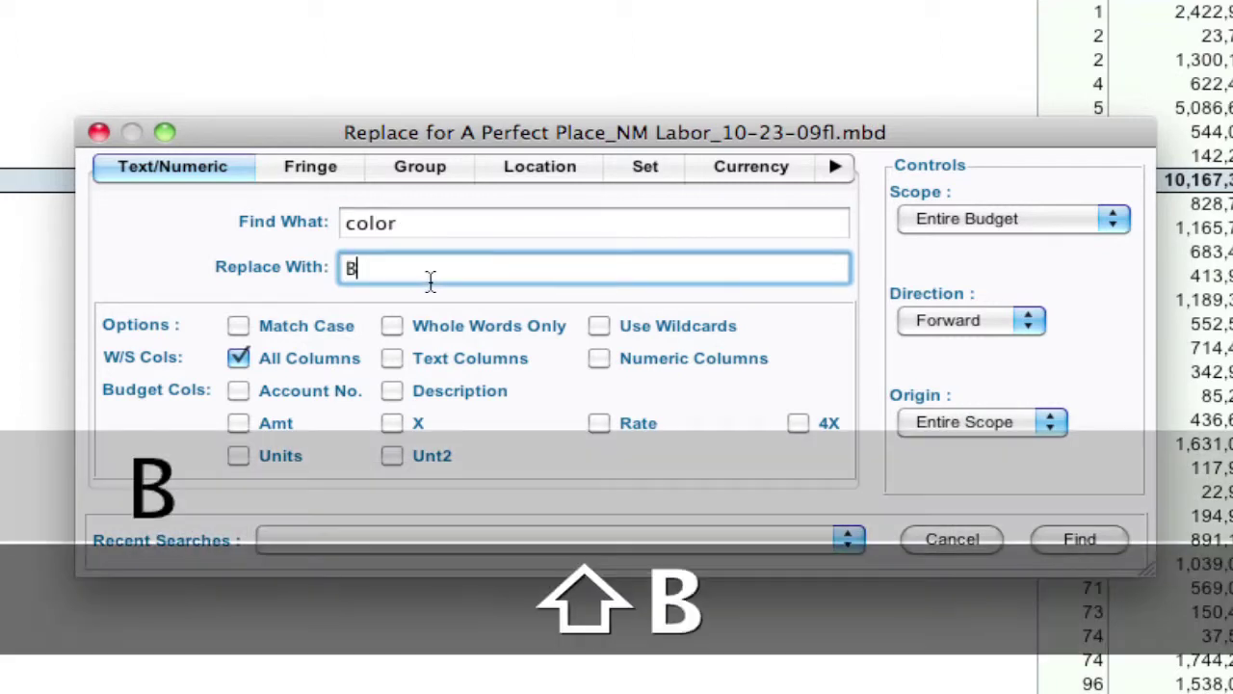
pyautogui.write('&W')
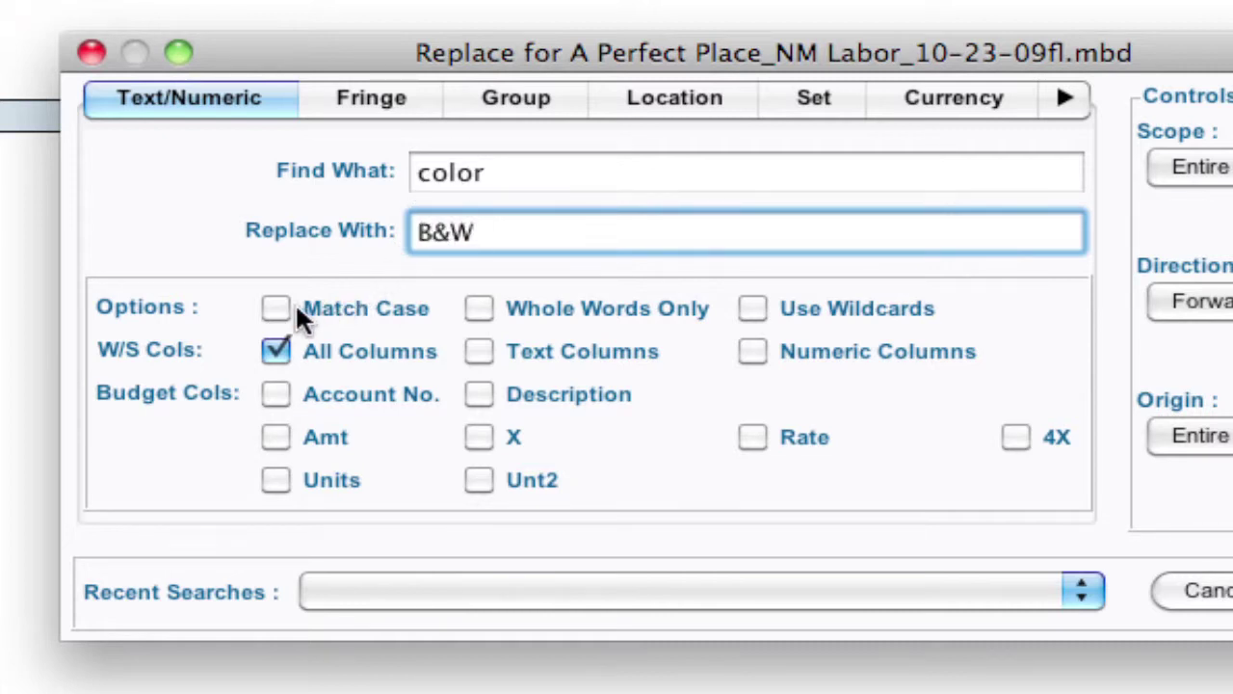
# - Turn on Whole Words Only and try a wildcard search for 'col*'
pyautogui.click(484, 302)
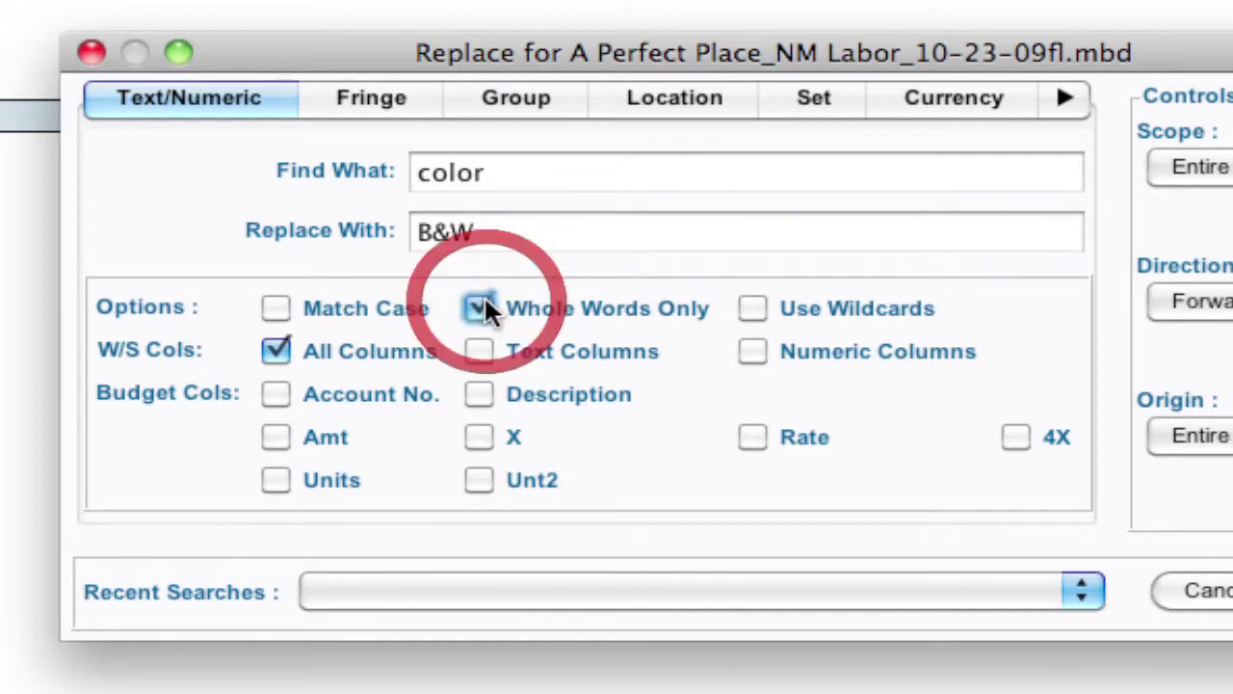
pyautogui.click(751, 309)
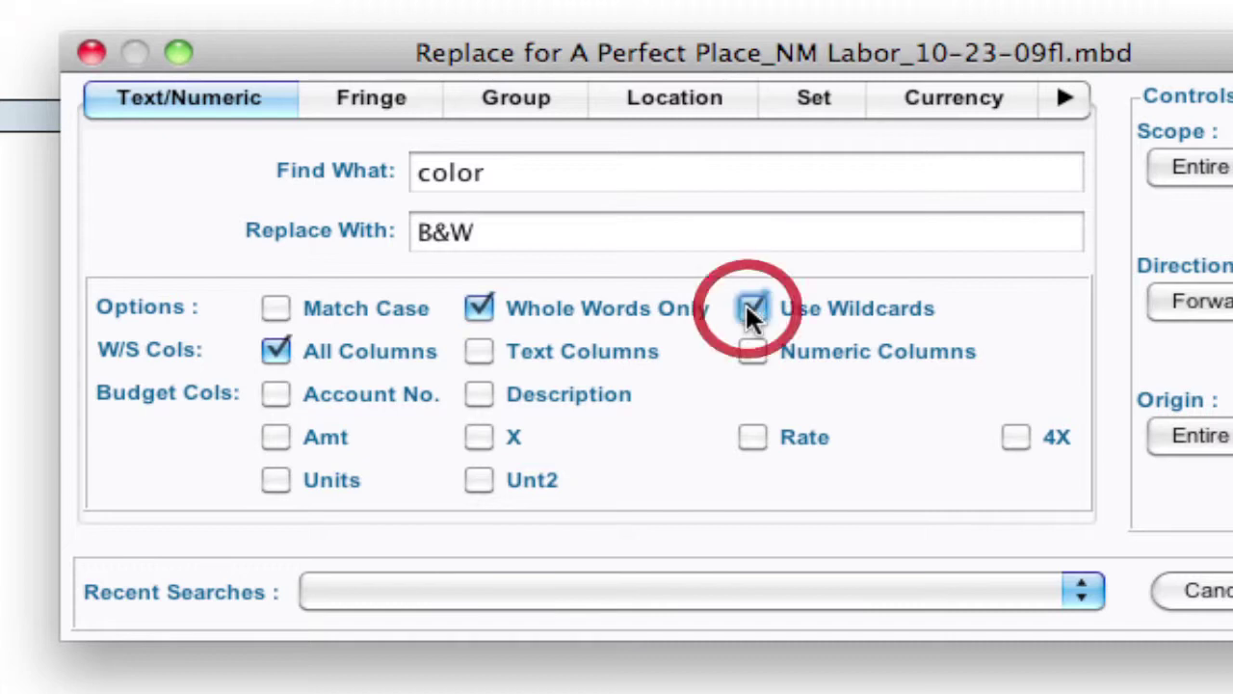
pyautogui.click(550, 179)
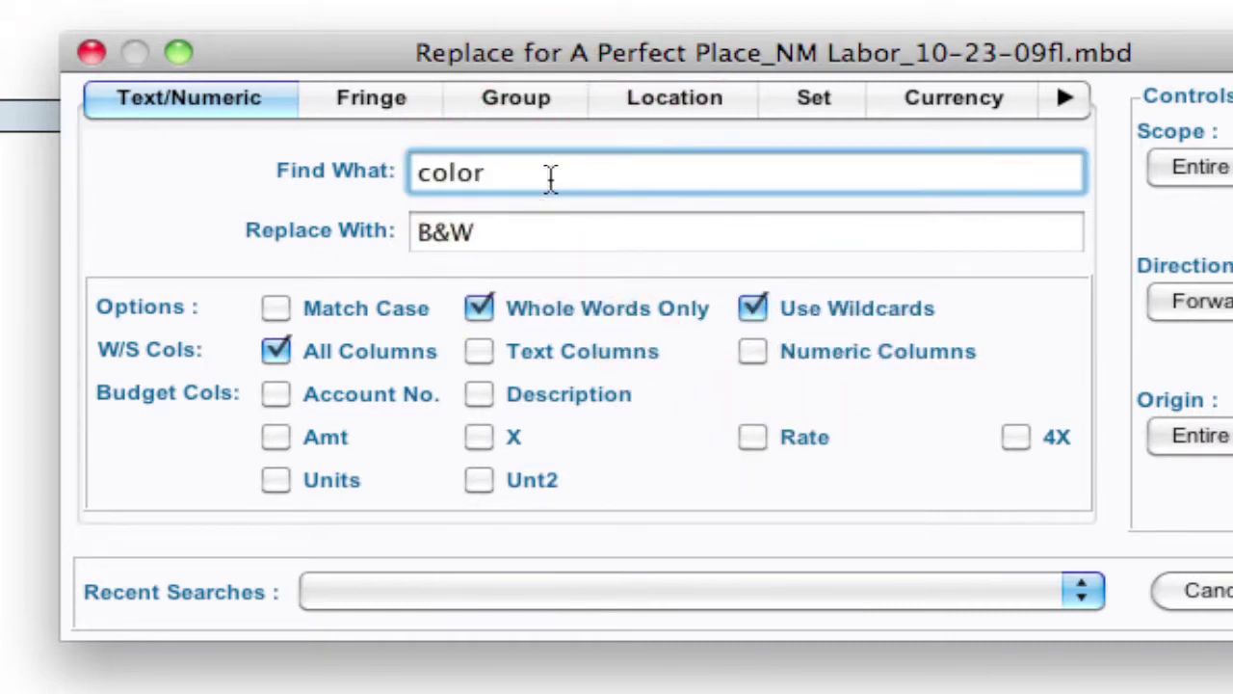
pyautogui.press('BackSpace')
pyautogui.press('BackSpace')
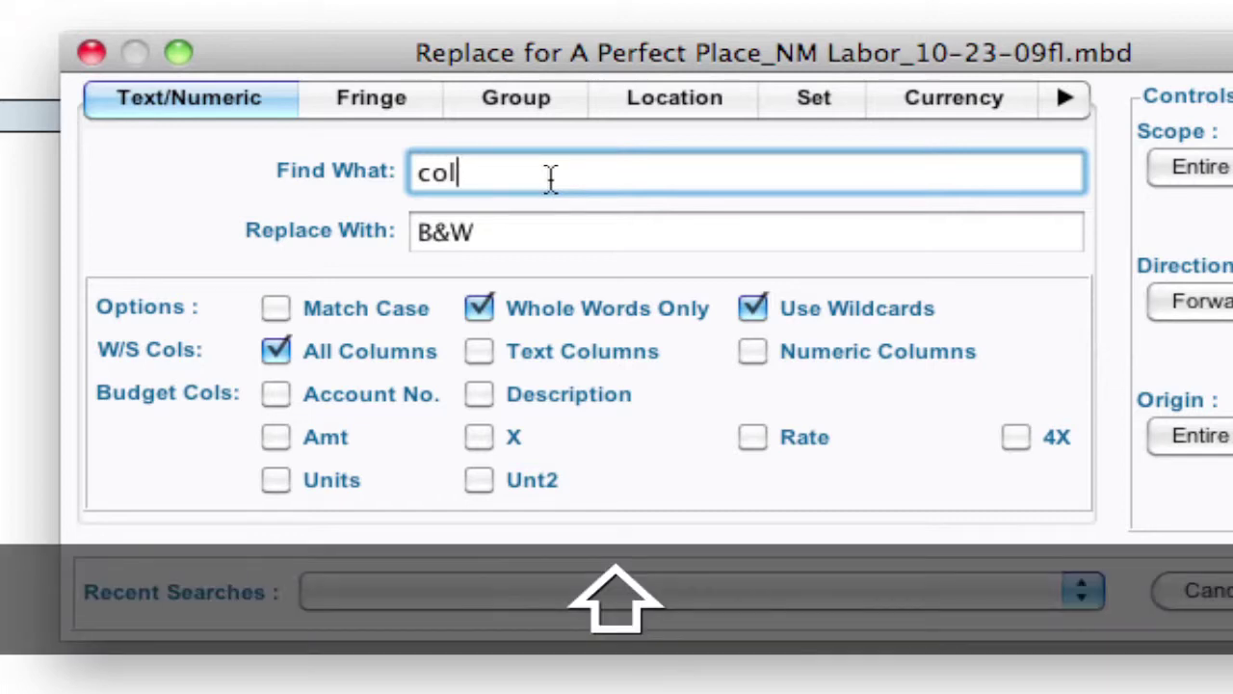
pyautogui.write('*')
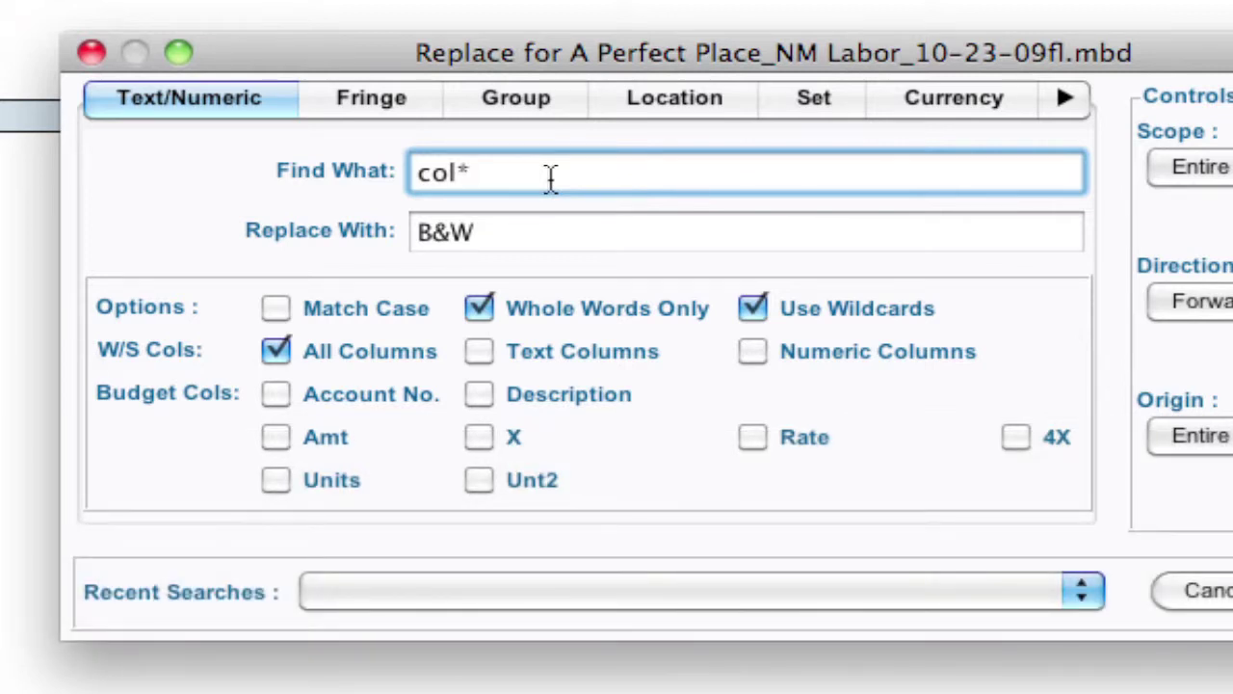
# - Turn wildcards back off and restore the search text to 'color'
pyautogui.click(755, 308)
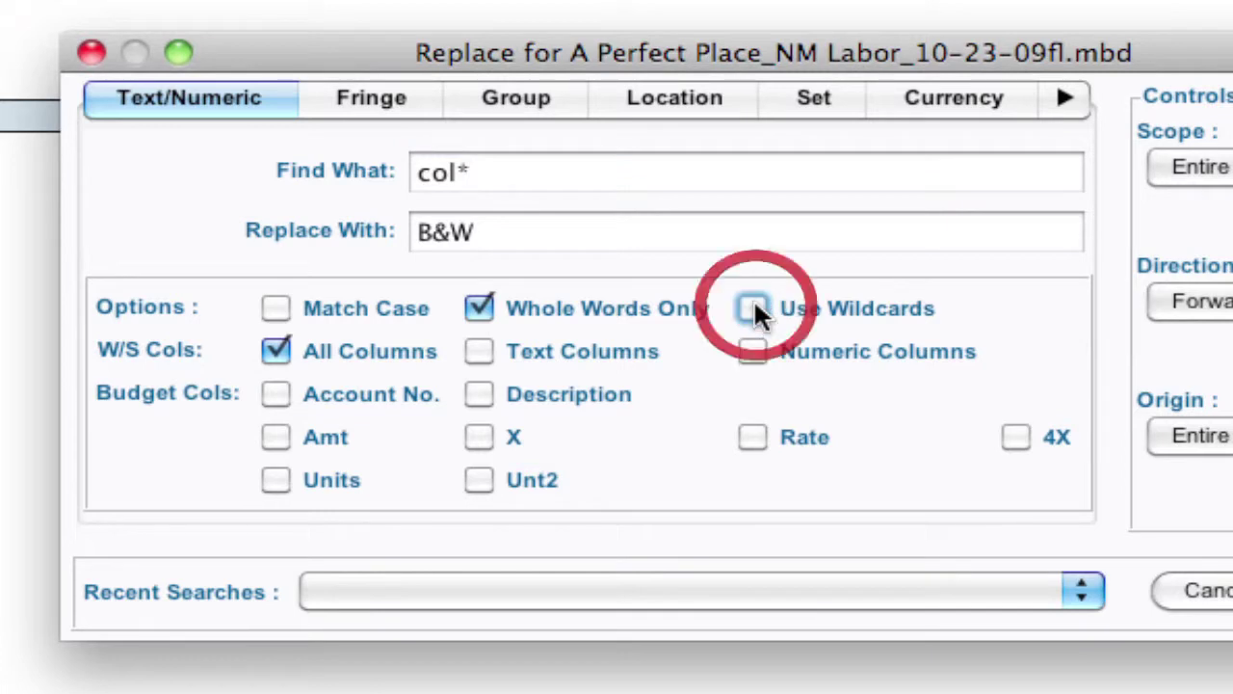
pyautogui.click(486, 176)
pyautogui.press('BackSpace')
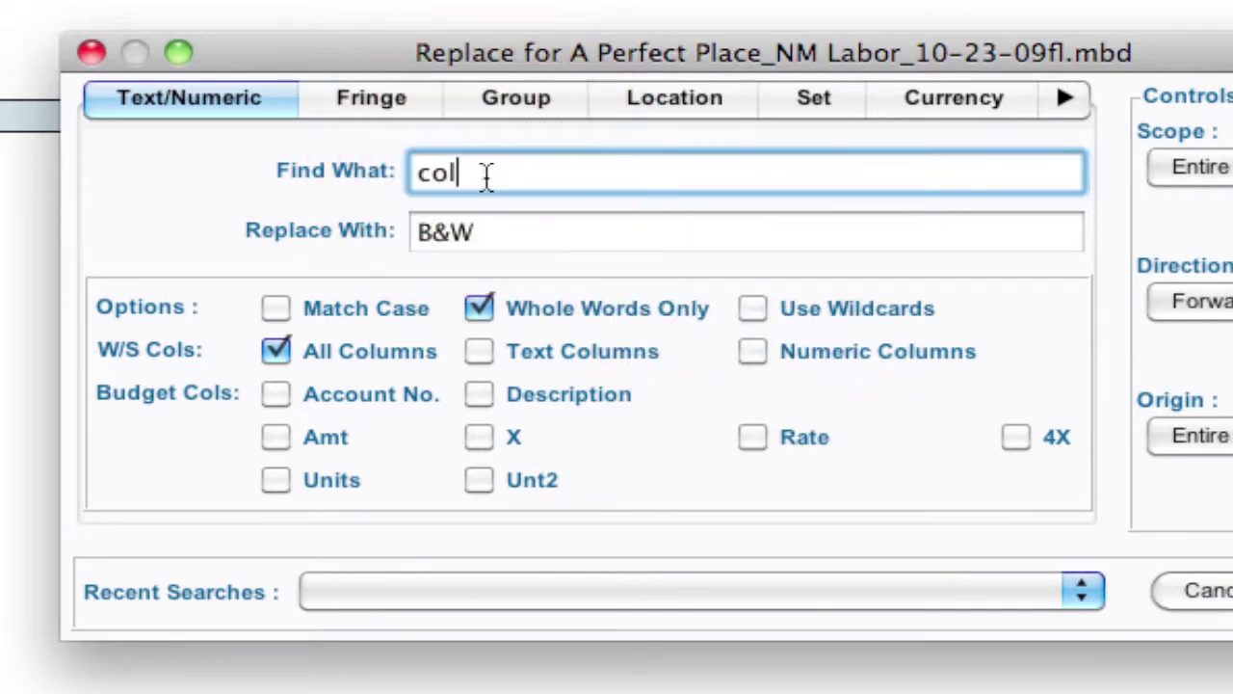
pyautogui.write('or')
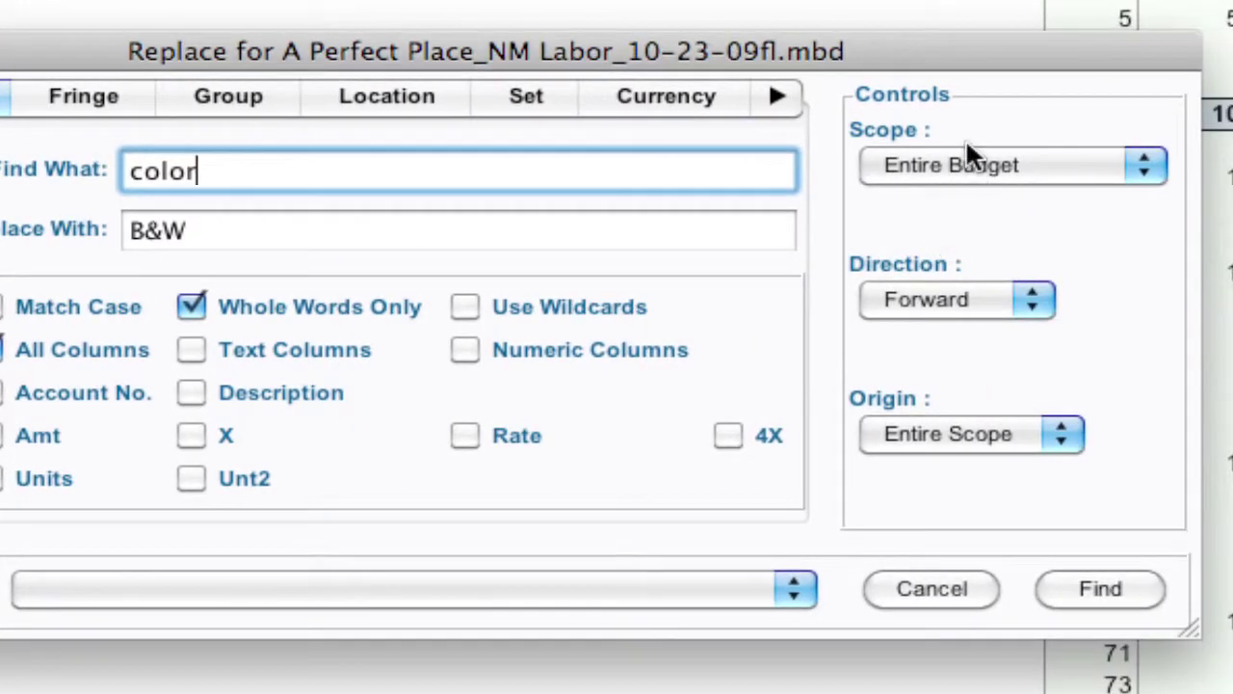
pyautogui.click(1072, 169)
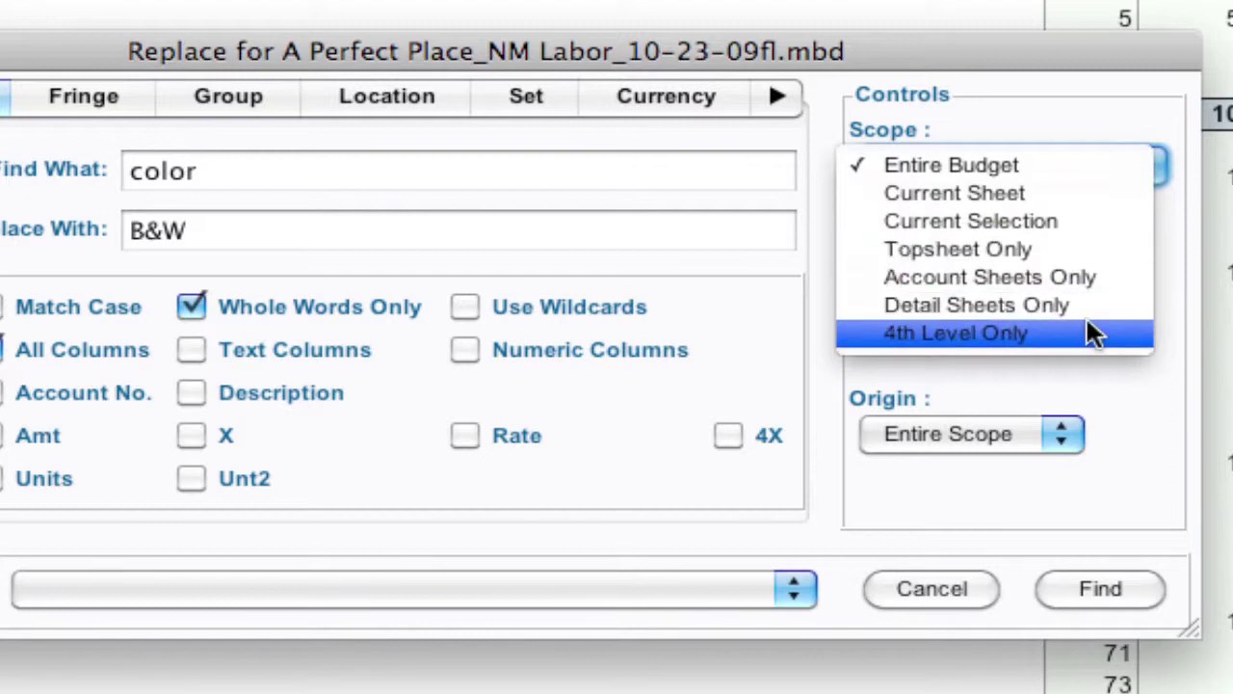
pyautogui.click(1080, 176)
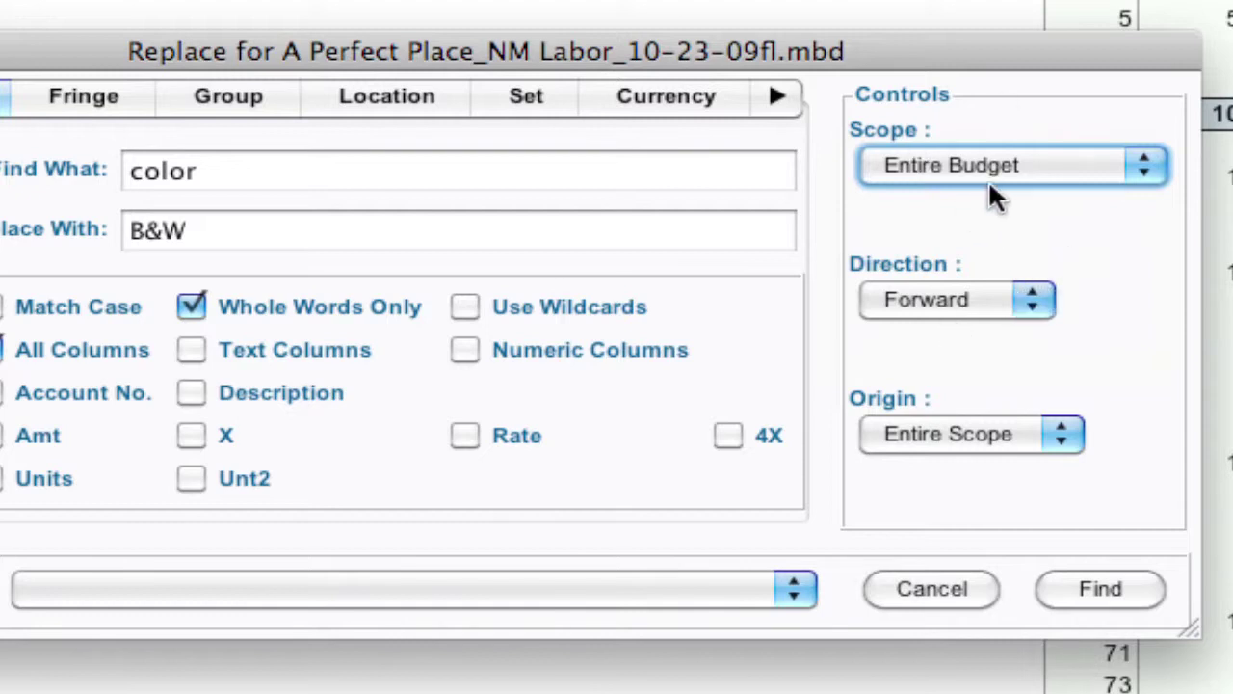
pyautogui.click(1041, 438)
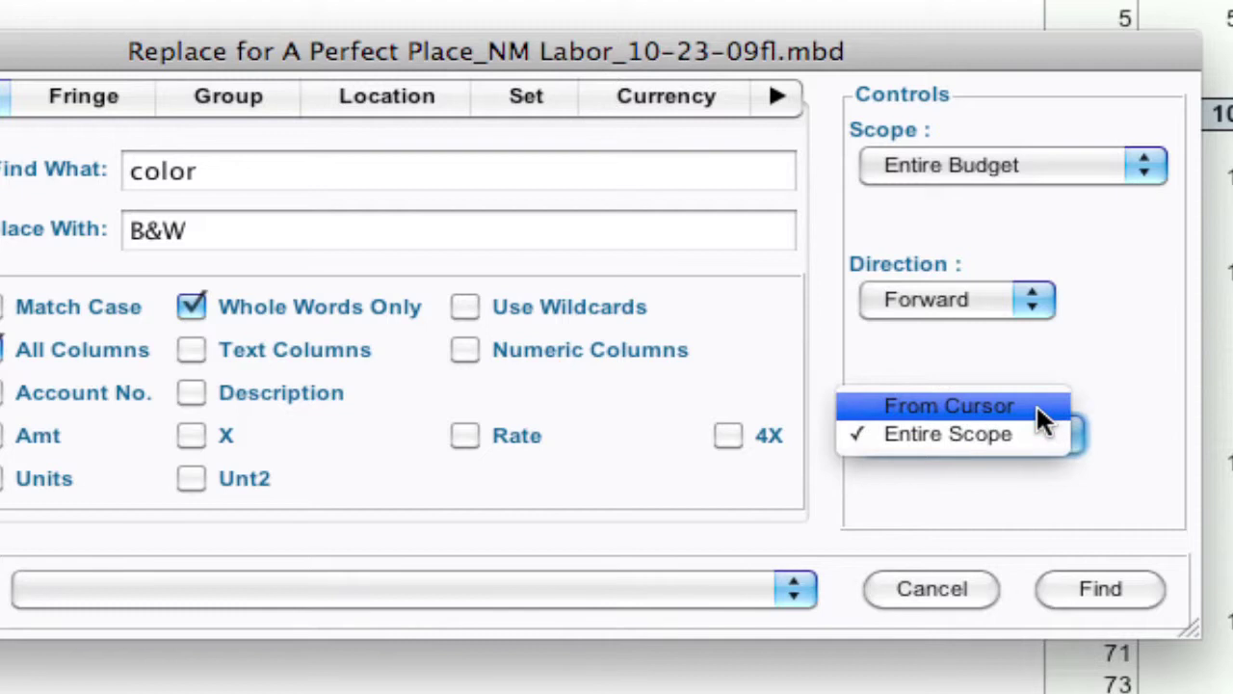
pyautogui.click(1129, 457)
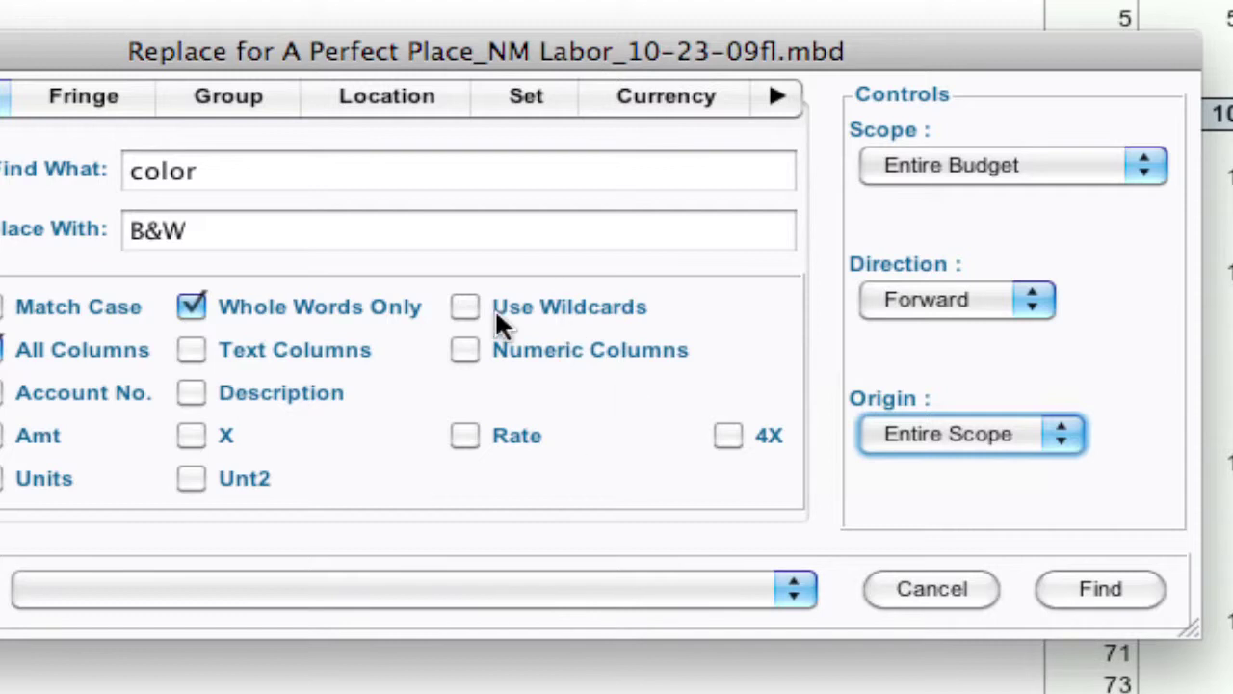
# - Find 'color' and replace both matches, Color Copier and COLOR dupes, with B&W
pyautogui.click(1120, 593)
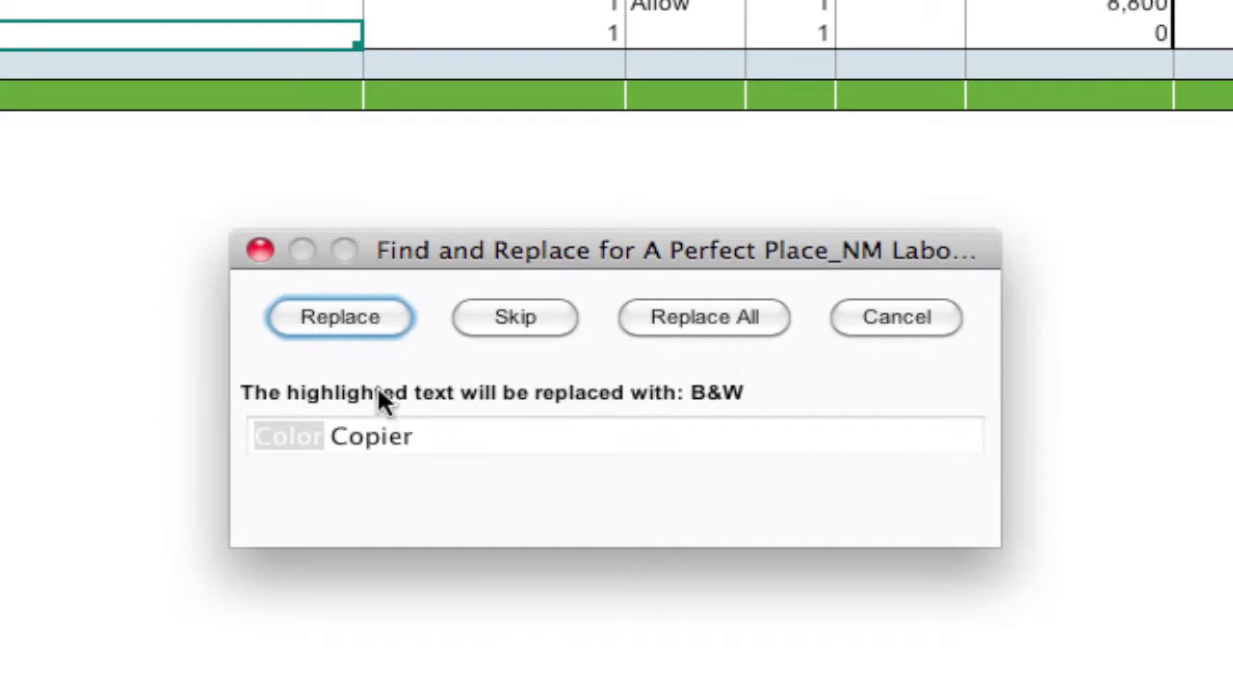
pyautogui.click(343, 320)
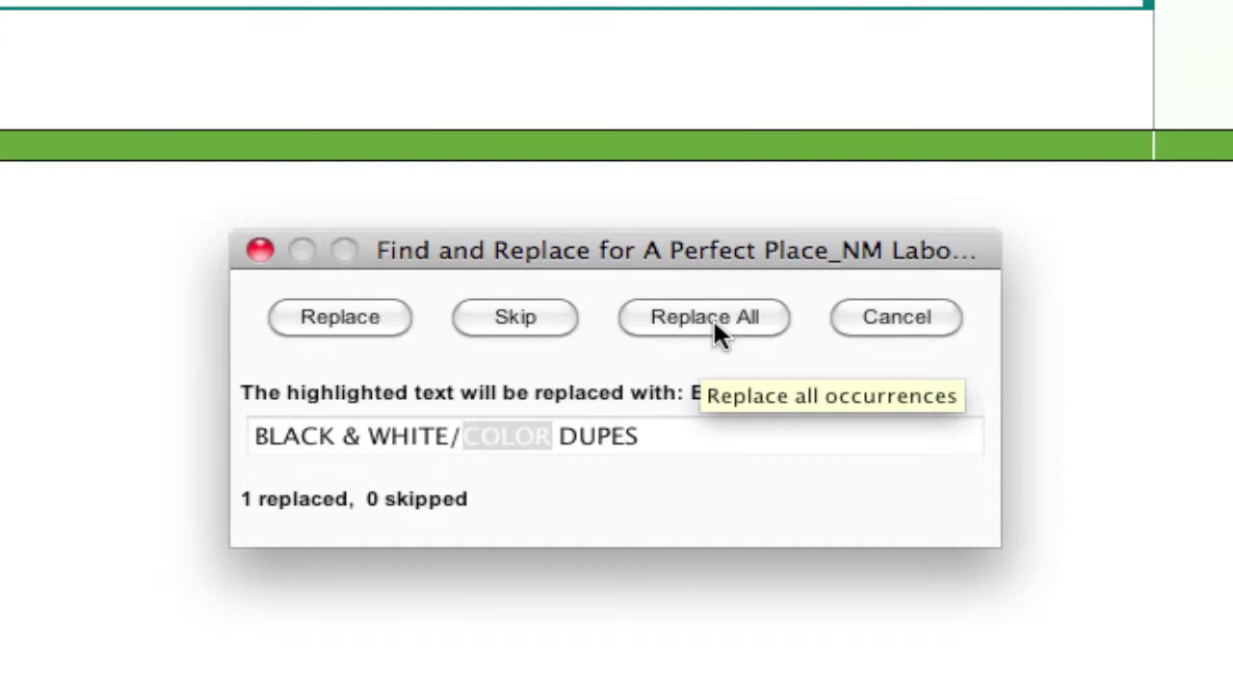
pyautogui.click(374, 326)
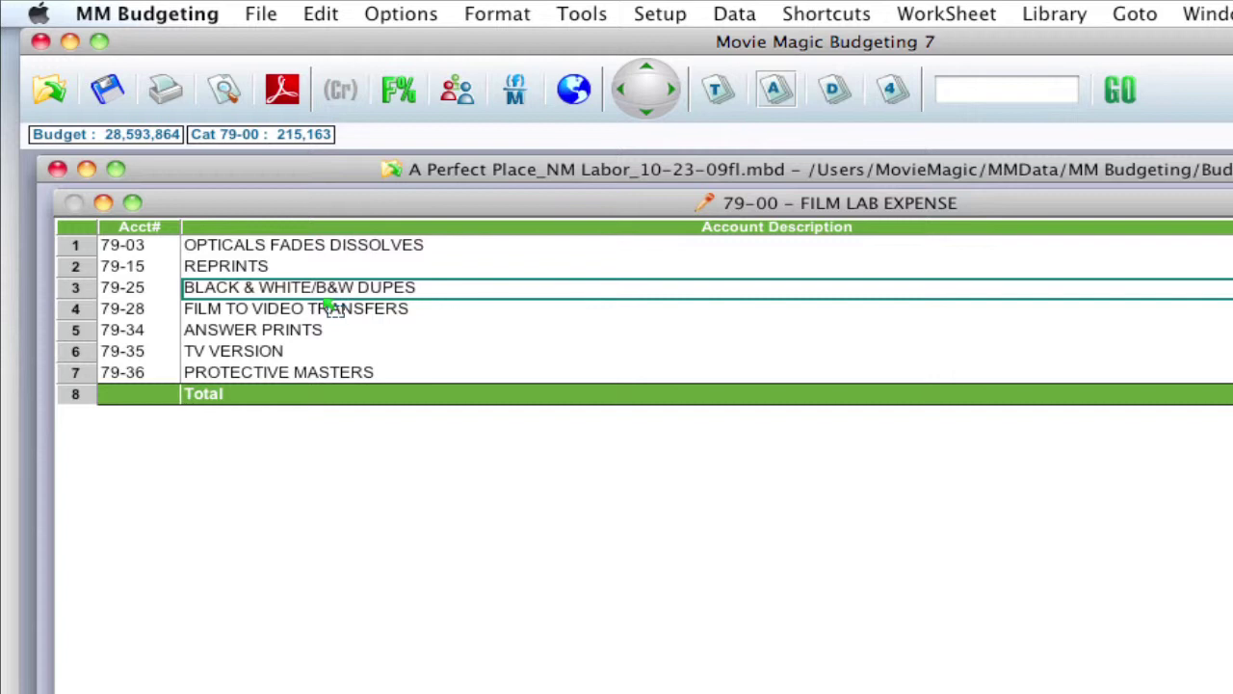
# - Swap the NU Extras fringe for Non Union in all 53 places using Replace All
pyautogui.click(321, 14)
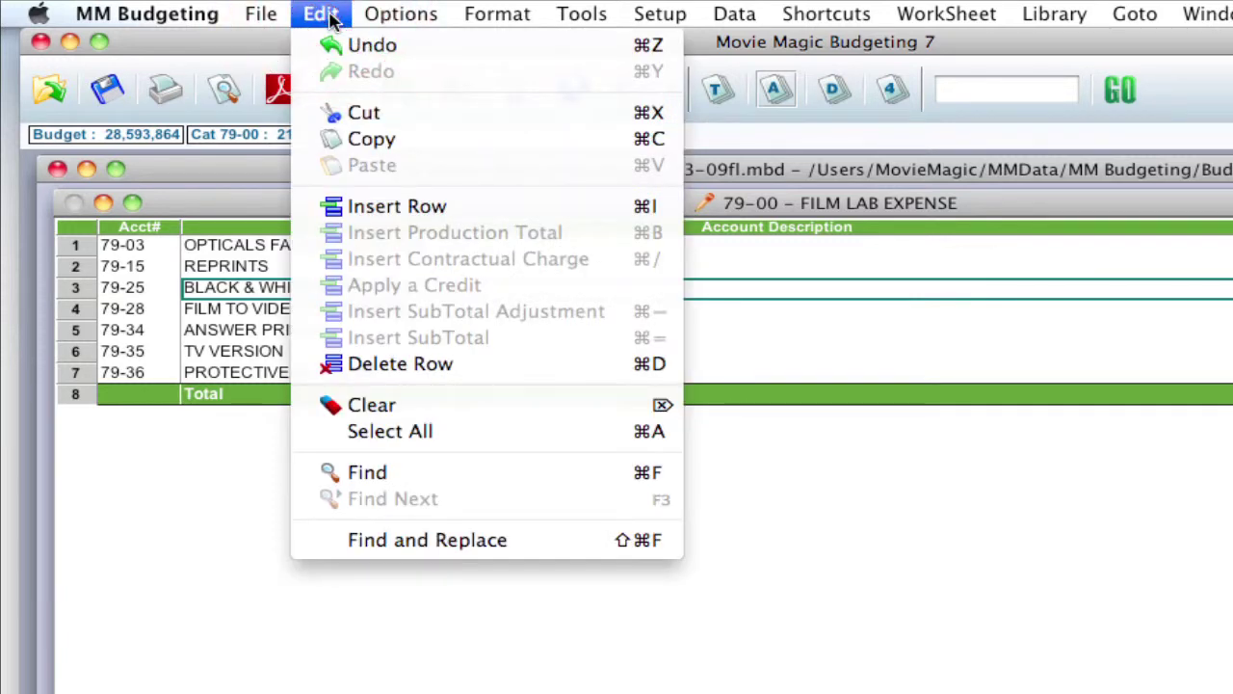
pyautogui.click(317, 542)
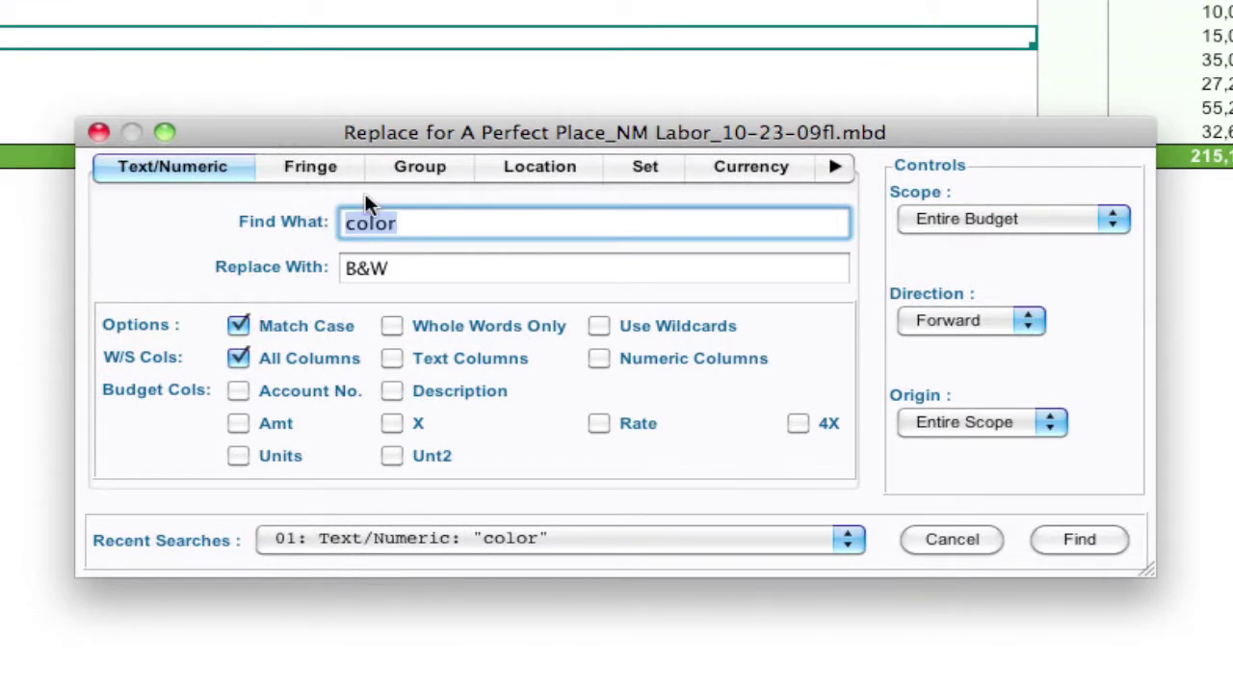
pyautogui.click(320, 168)
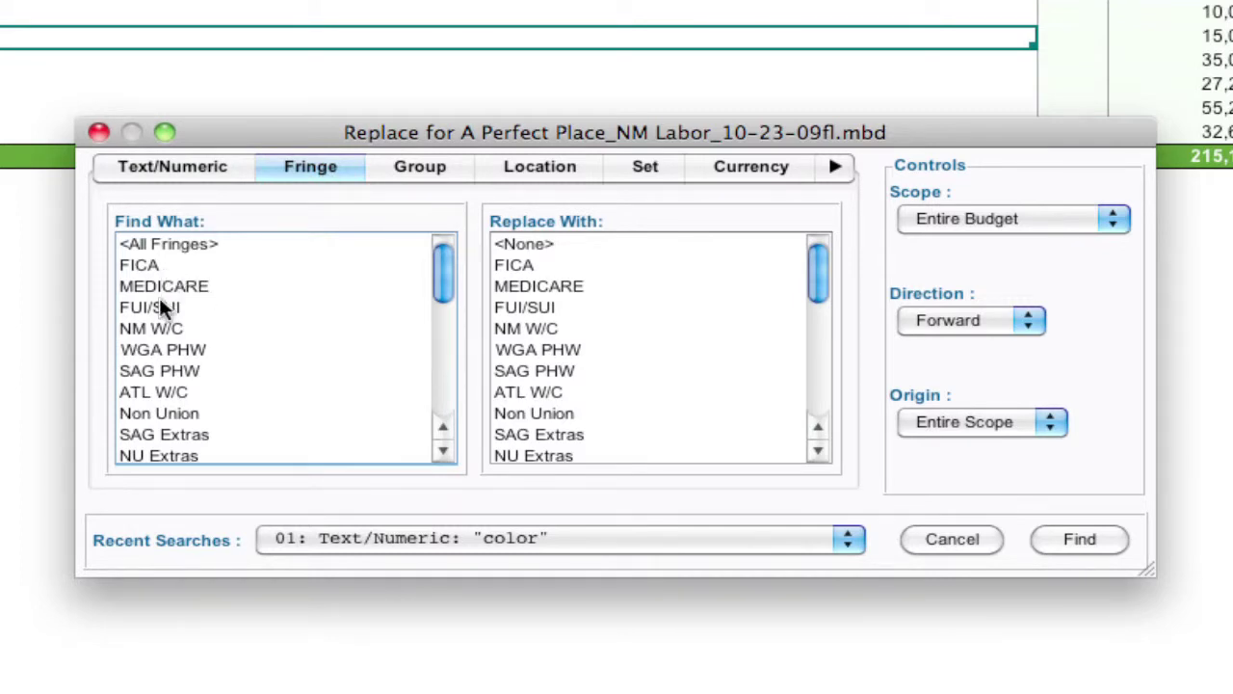
pyautogui.click(158, 454)
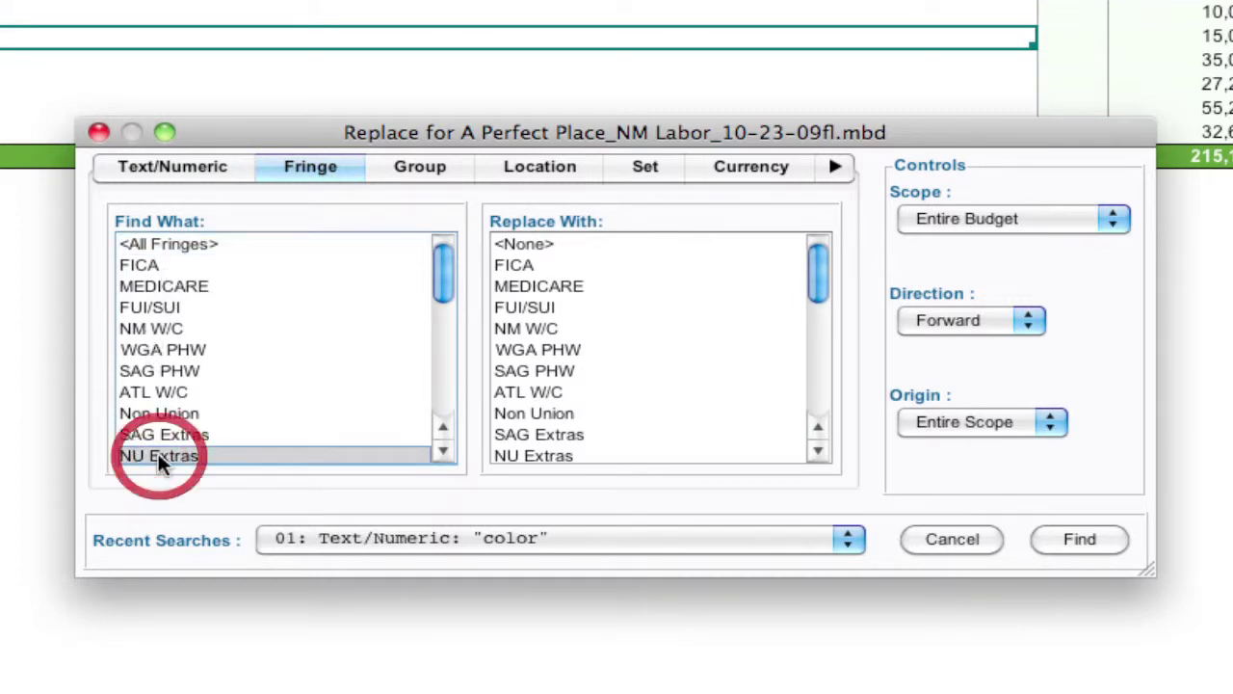
pyautogui.click(535, 414)
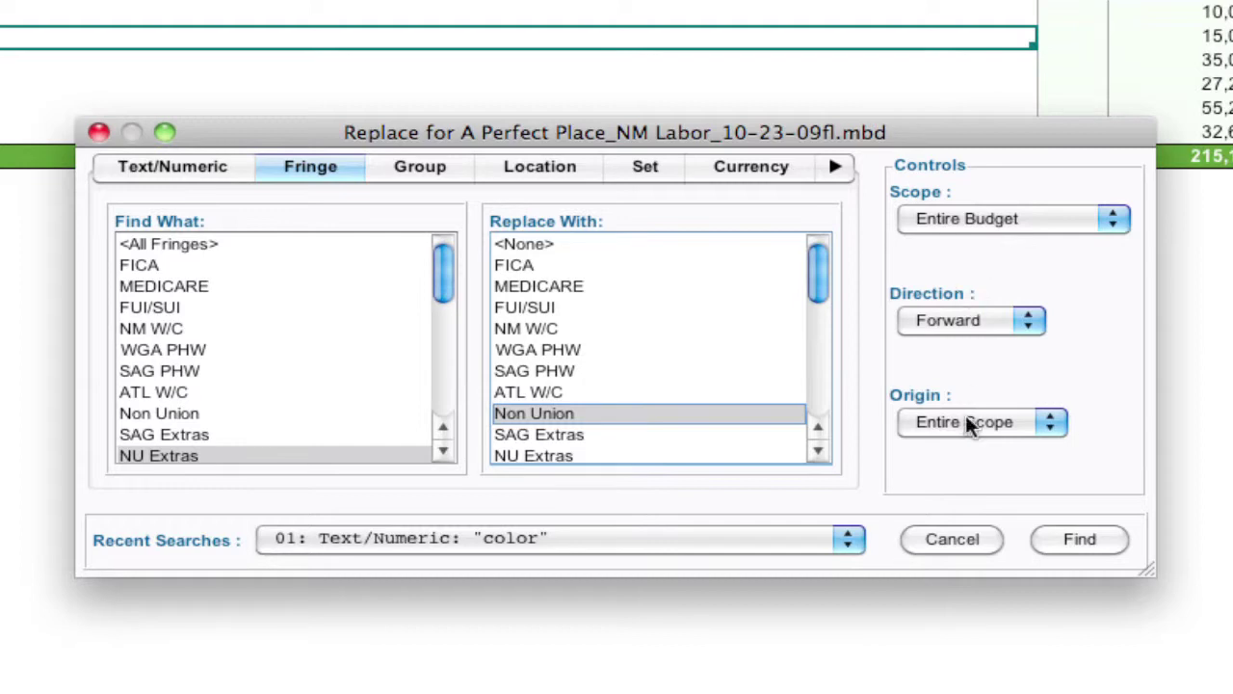
pyautogui.click(1076, 539)
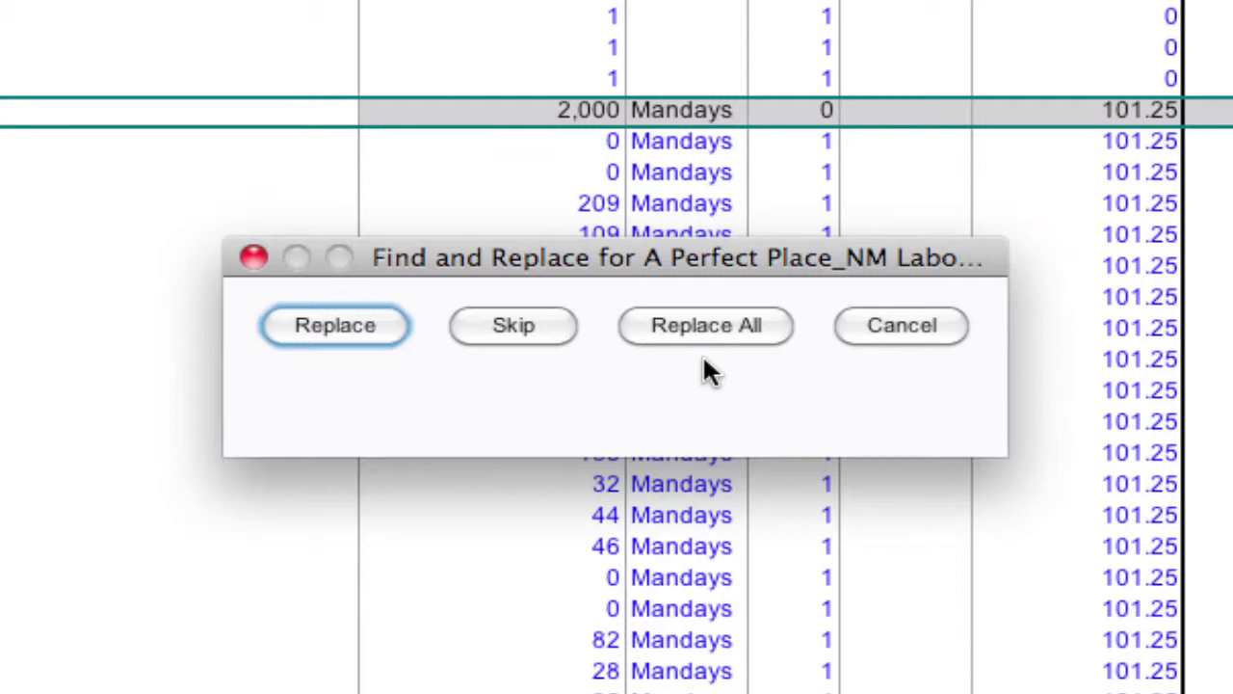
pyautogui.click(708, 331)
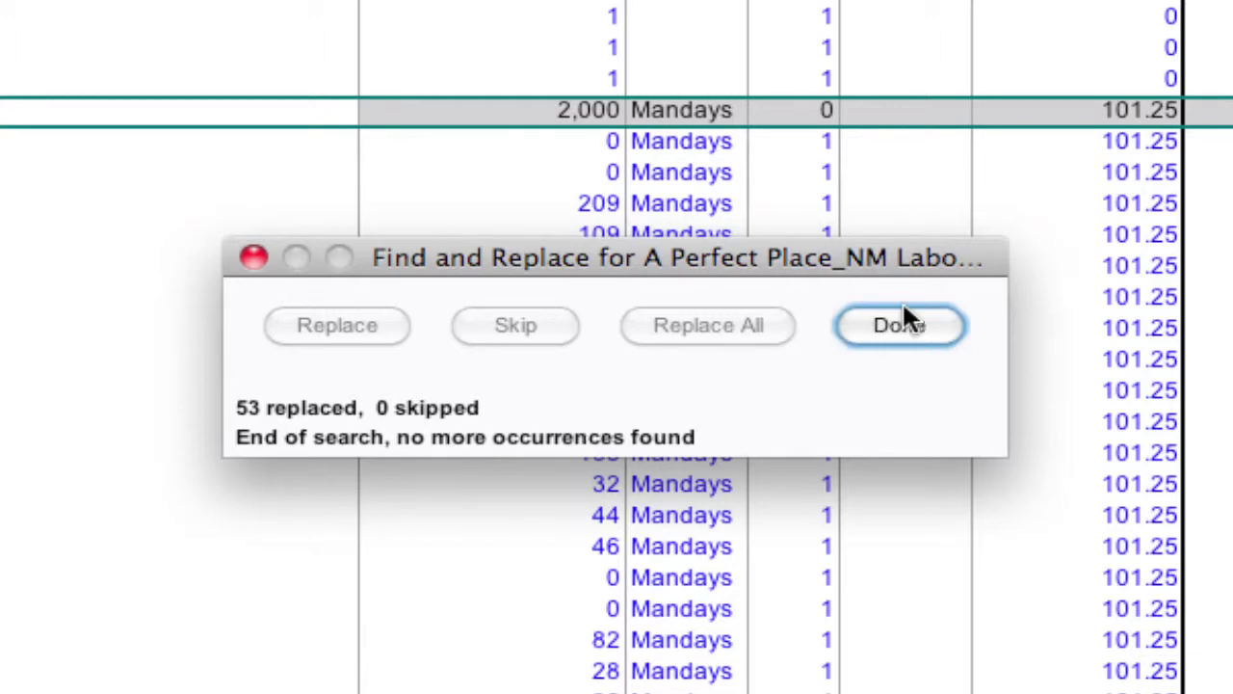
pyautogui.click(899, 327)
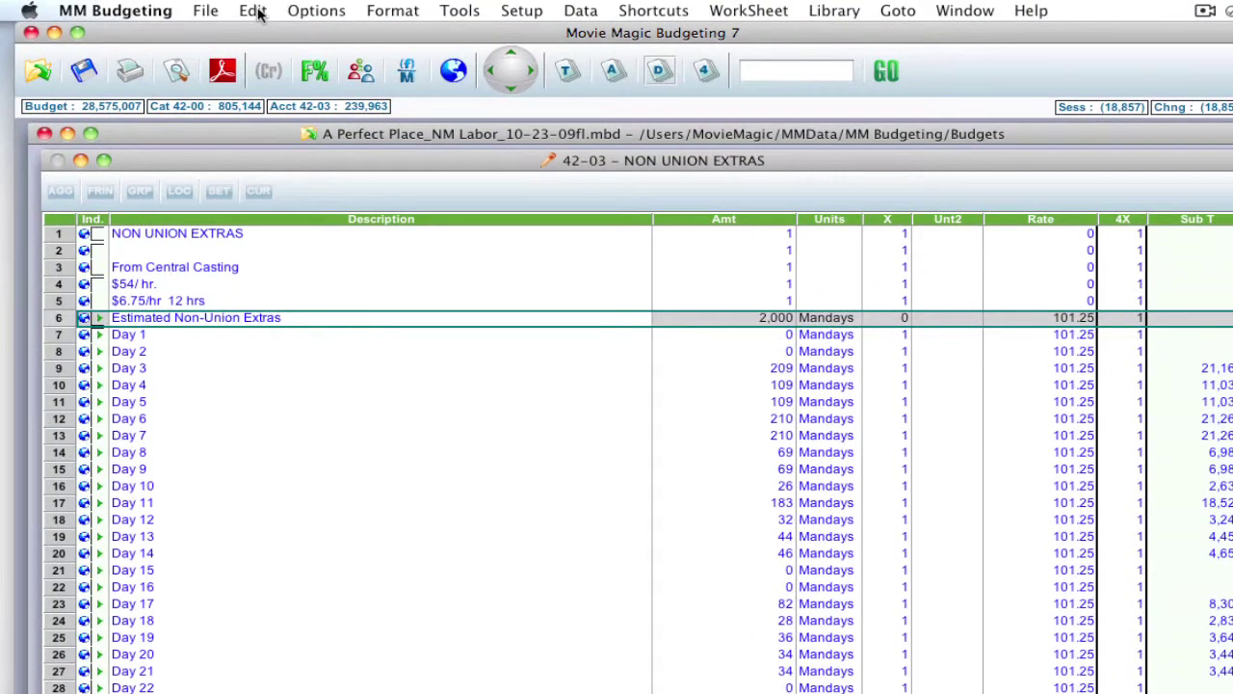
# - Reopen Find and Replace, browse the Group, Location, Set and Currency tabs, and show recent searches
pyautogui.click(255, 11)
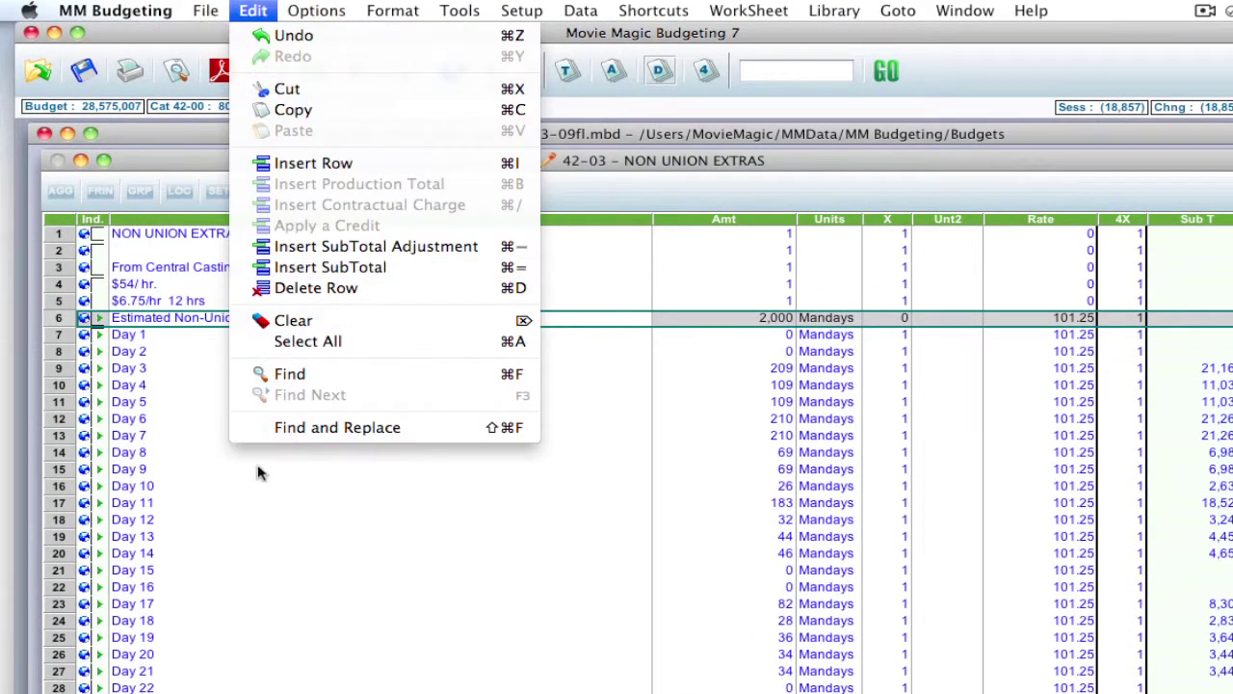
pyautogui.click(250, 430)
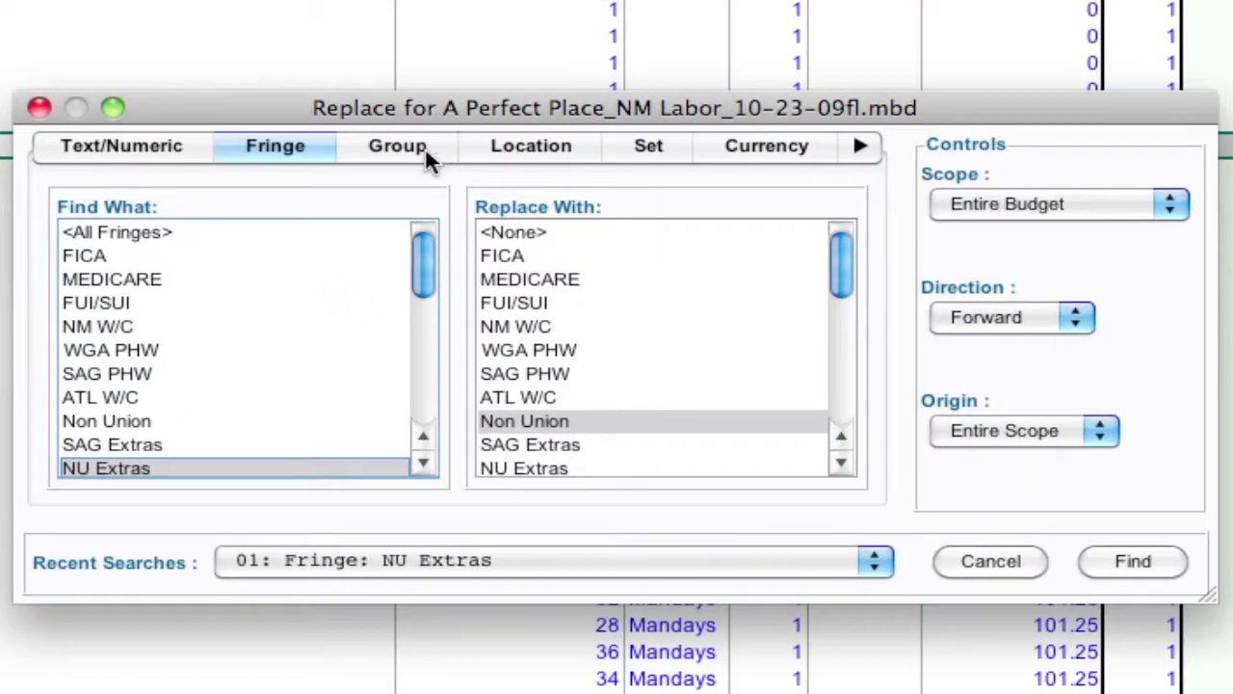
pyautogui.click(427, 155)
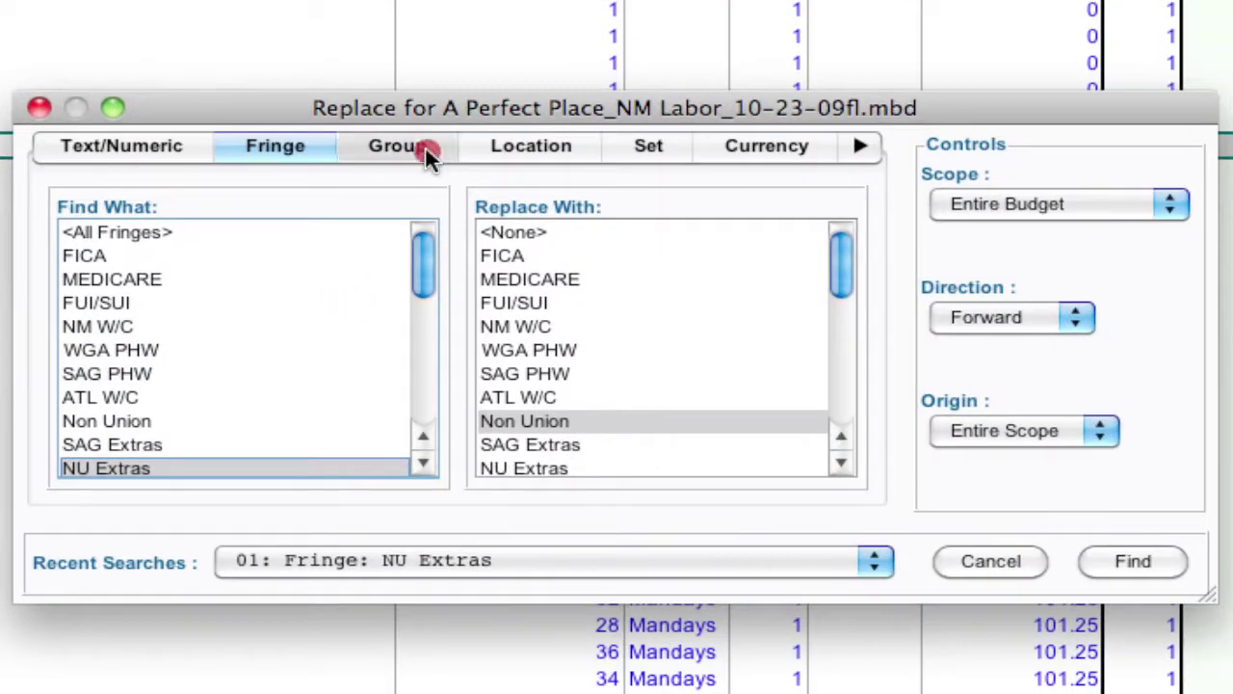
pyautogui.click(540, 152)
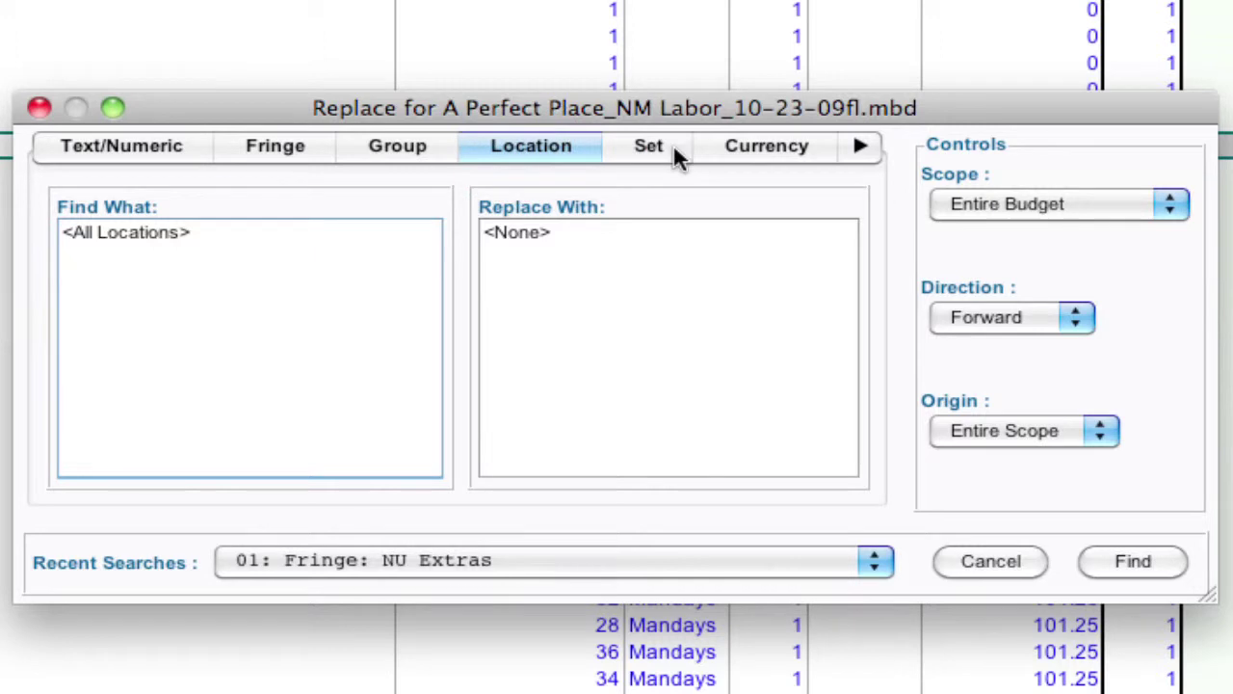
pyautogui.click(860, 150)
pyautogui.click(861, 149)
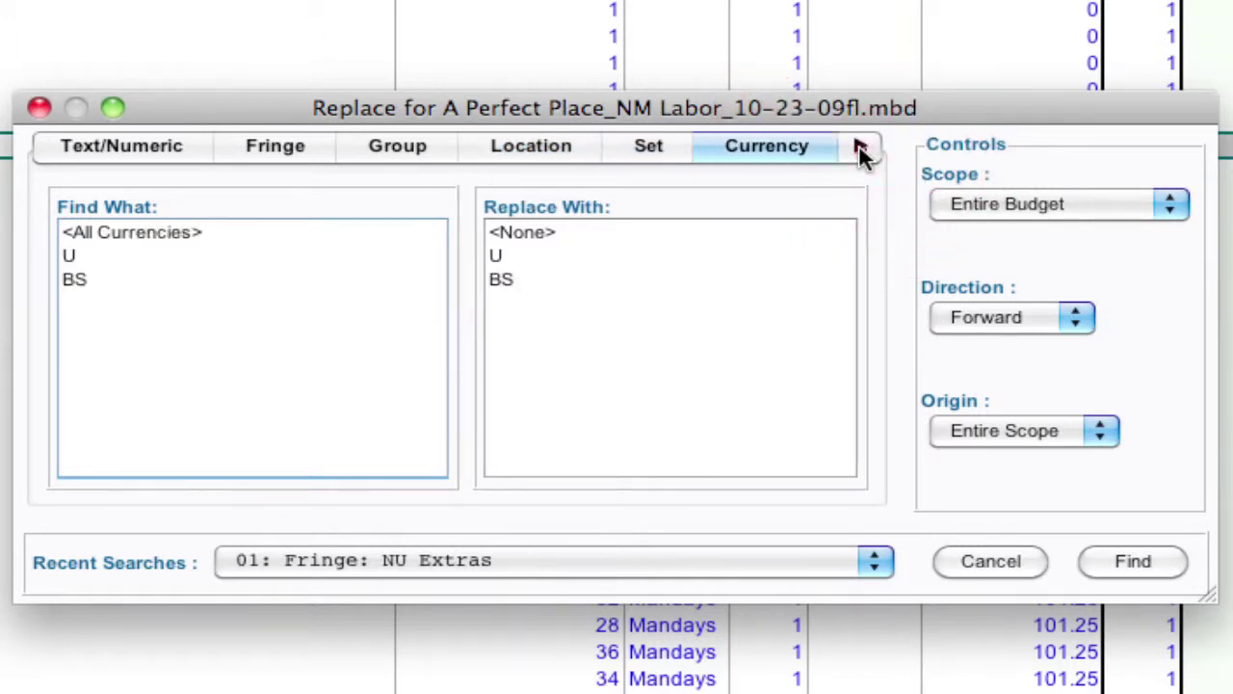
pyautogui.click(859, 149)
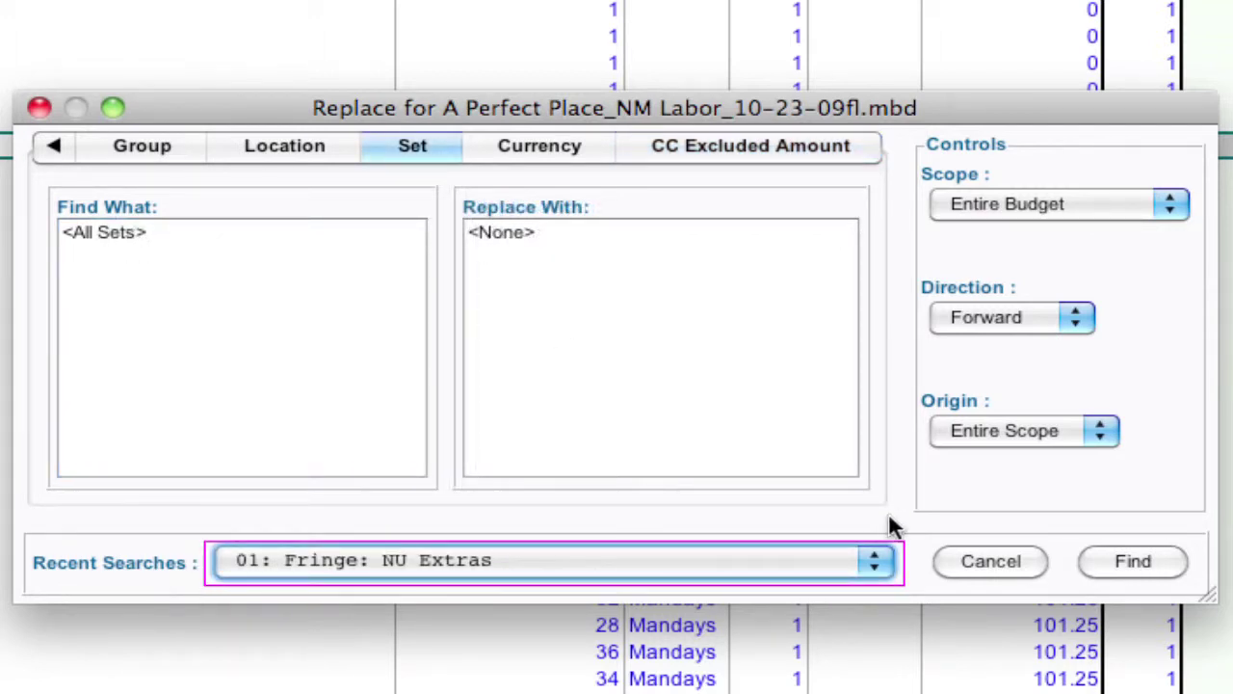
pyautogui.click(875, 569)
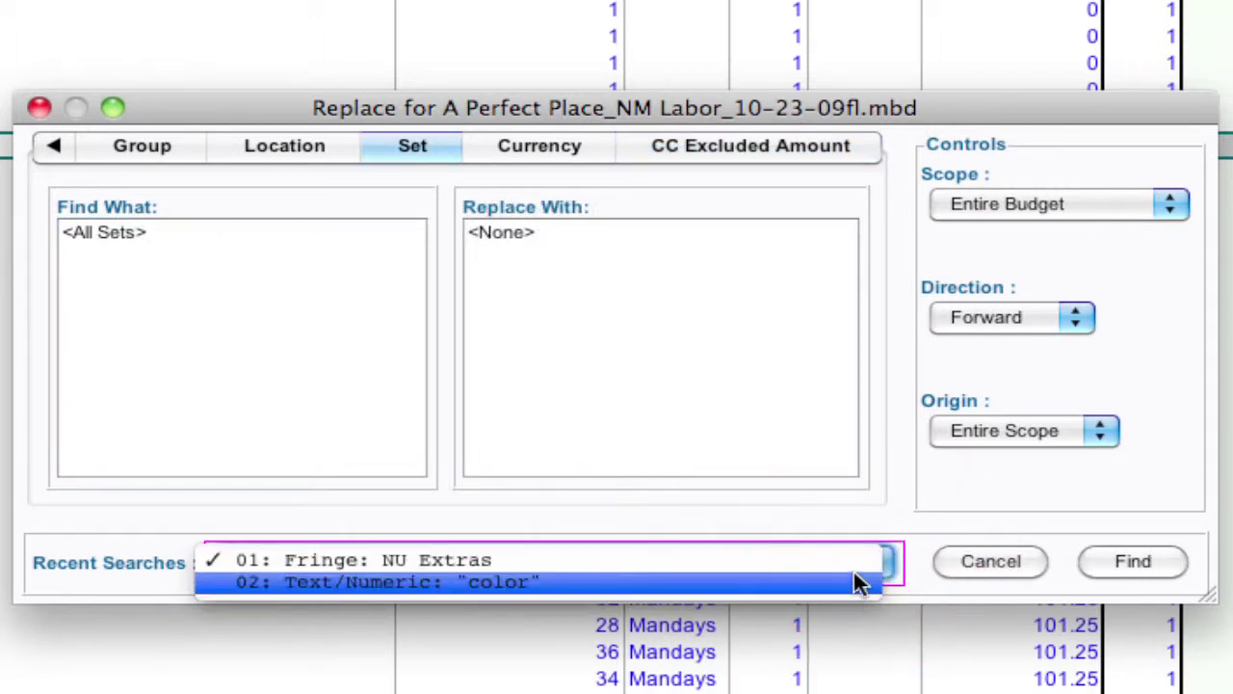